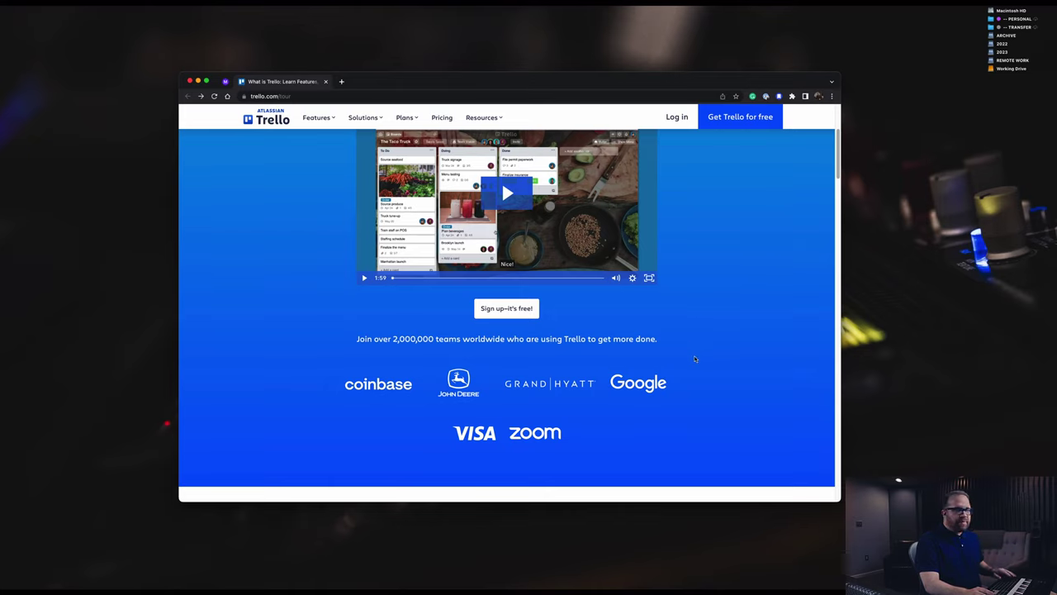
# Scroll the tour page past 'A productivity powerhouse' and 'Manage tasks with ease' to 'See work in a whole new way'.
pyautogui.scroll(-5, 710, 389)
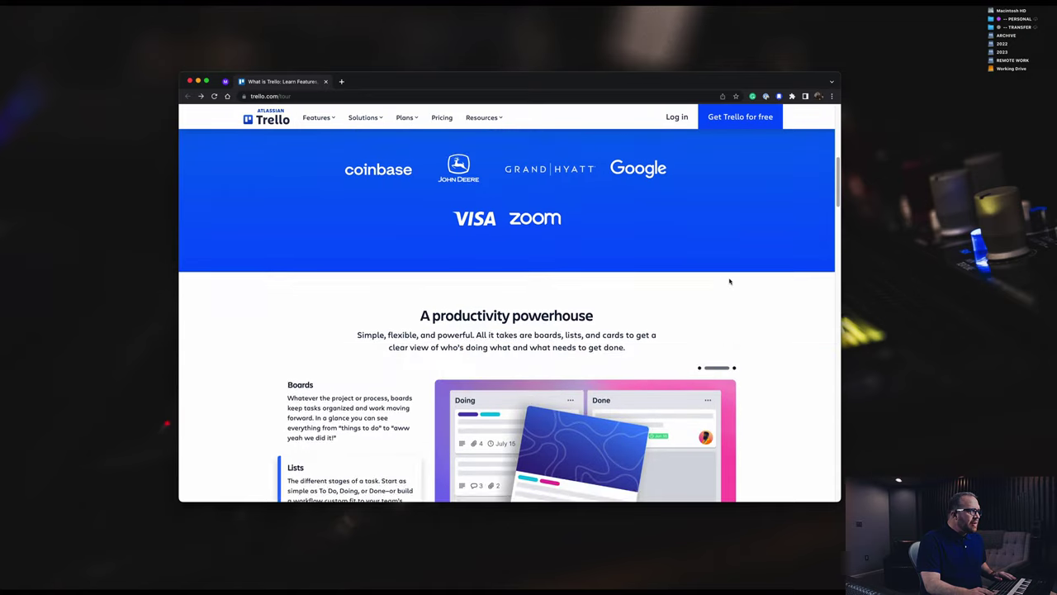
pyautogui.scroll(-3, 729, 281)
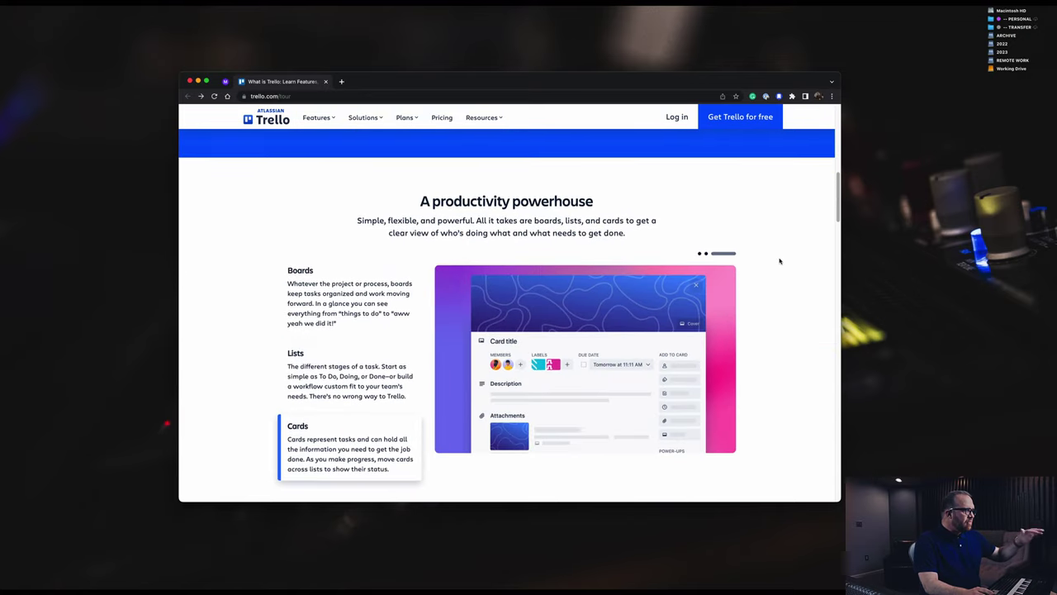
pyautogui.scroll(-2, 779, 261)
pyautogui.scroll(1, 778, 261)
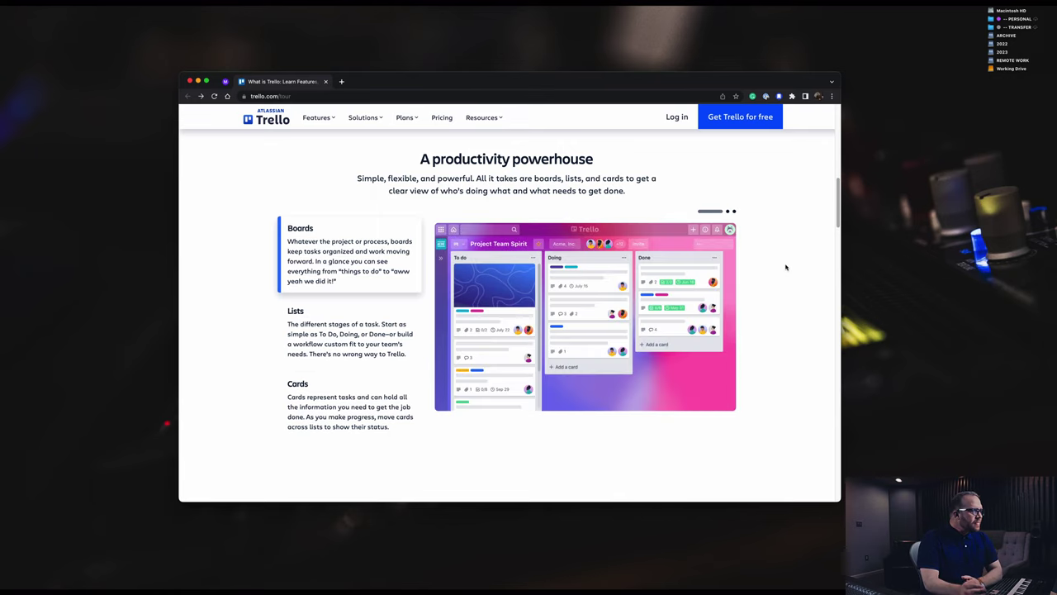
pyautogui.scroll(-3, 786, 295)
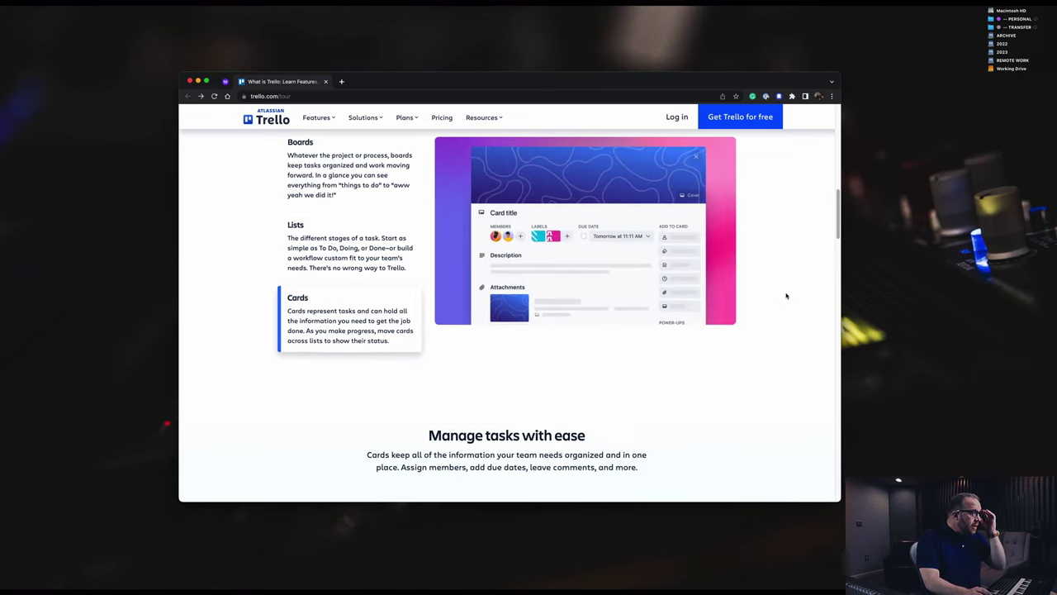
pyautogui.scroll(-6, 786, 295)
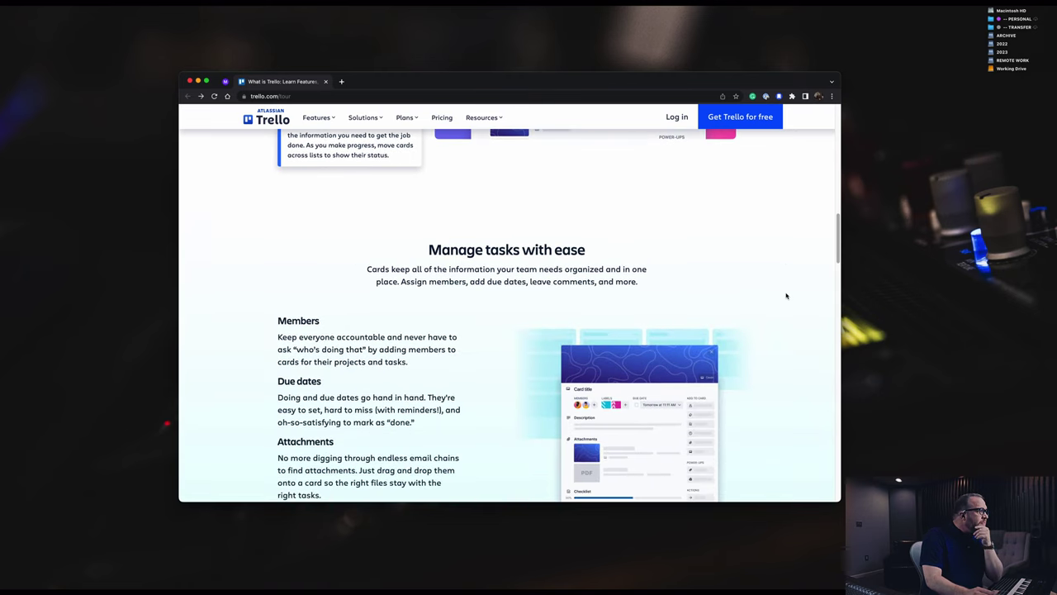
pyautogui.scroll(-5, 786, 295)
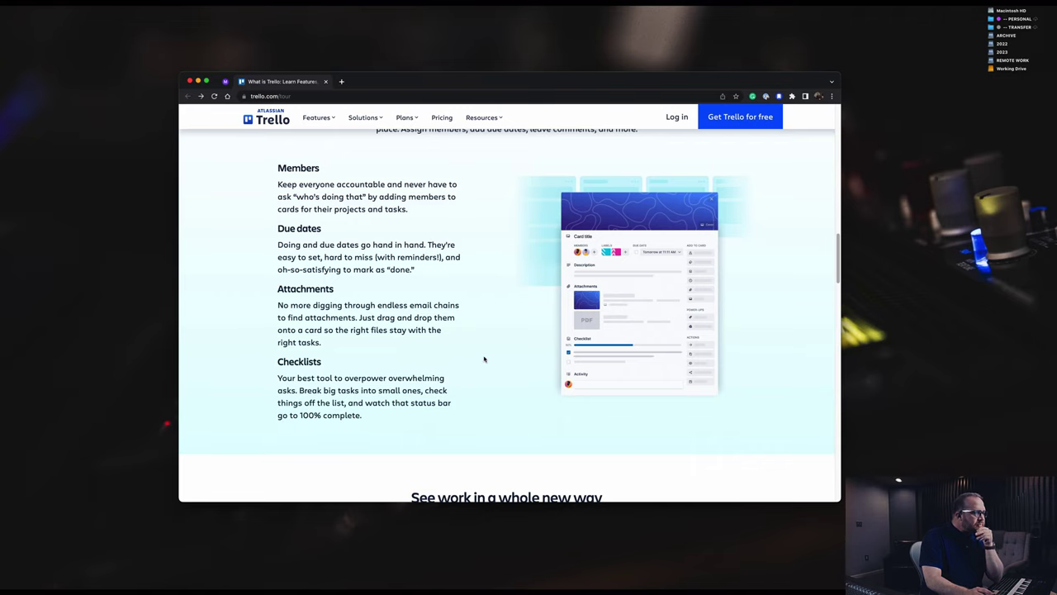
pyautogui.scroll(-5, 484, 358)
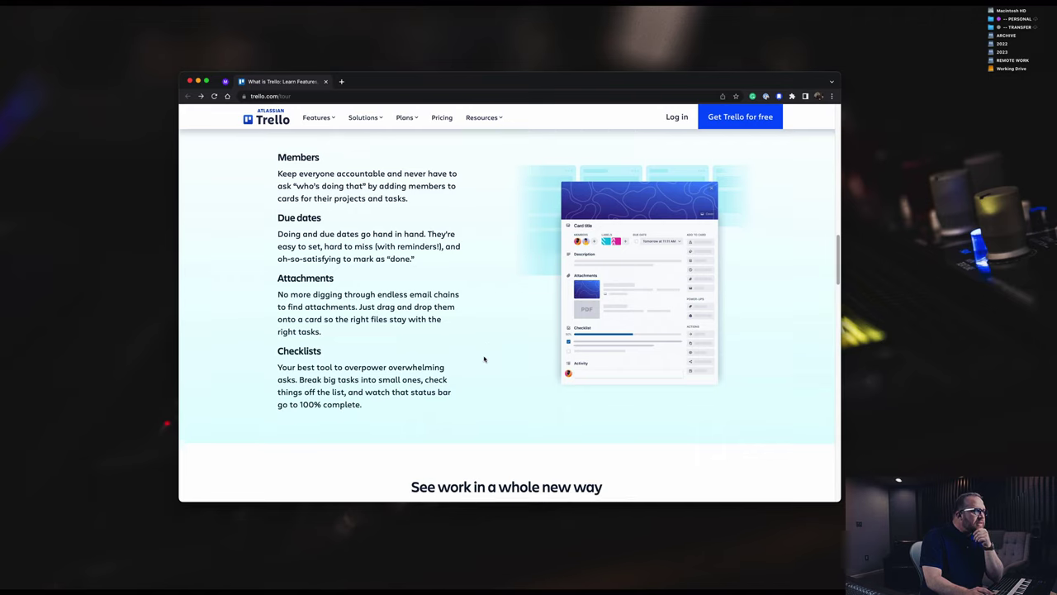
pyautogui.scroll(-7, 484, 357)
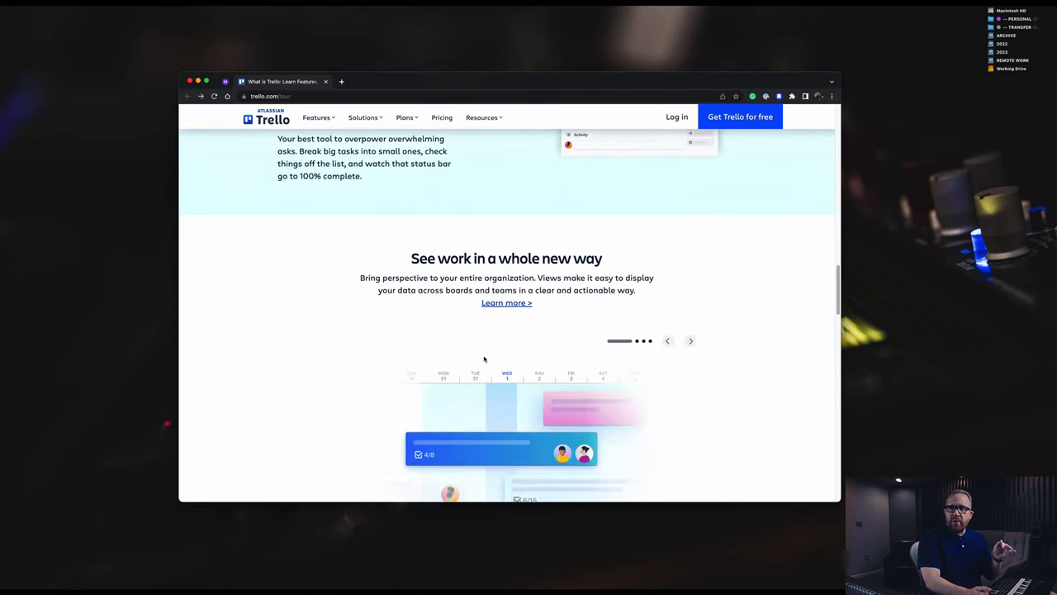
# Scroll the tour page down to the Power-Ups integrations block and 'Scale your team with Trello'.
pyautogui.scroll(2, 484, 356)
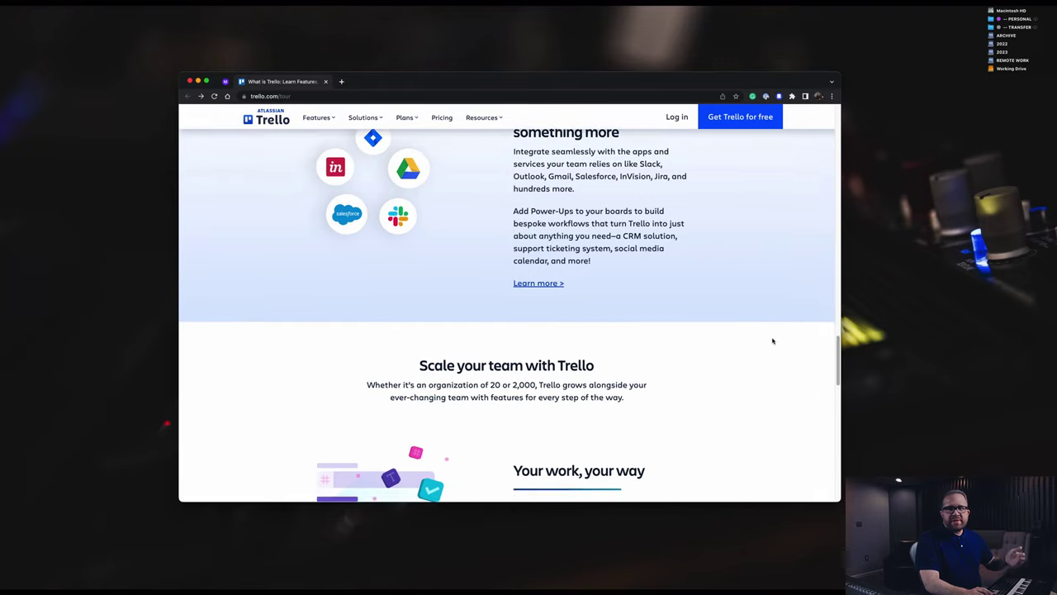
pyautogui.scroll(-3, 772, 341)
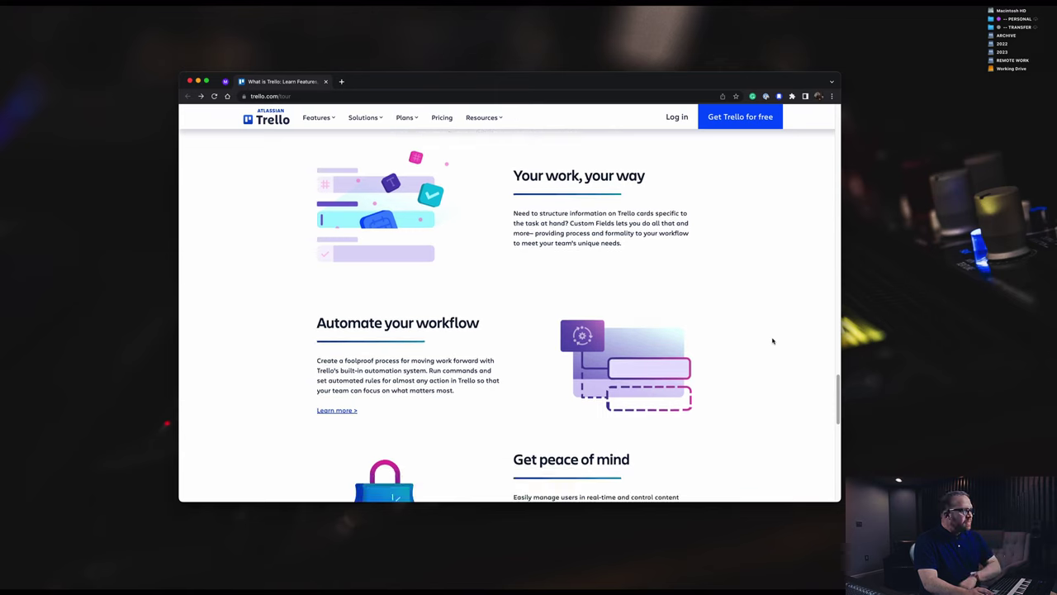
# Scroll past 'Your work, your way' through 'Automate your workflow' and 'Get peace of mind'.
pyautogui.scroll(1, 772, 341)
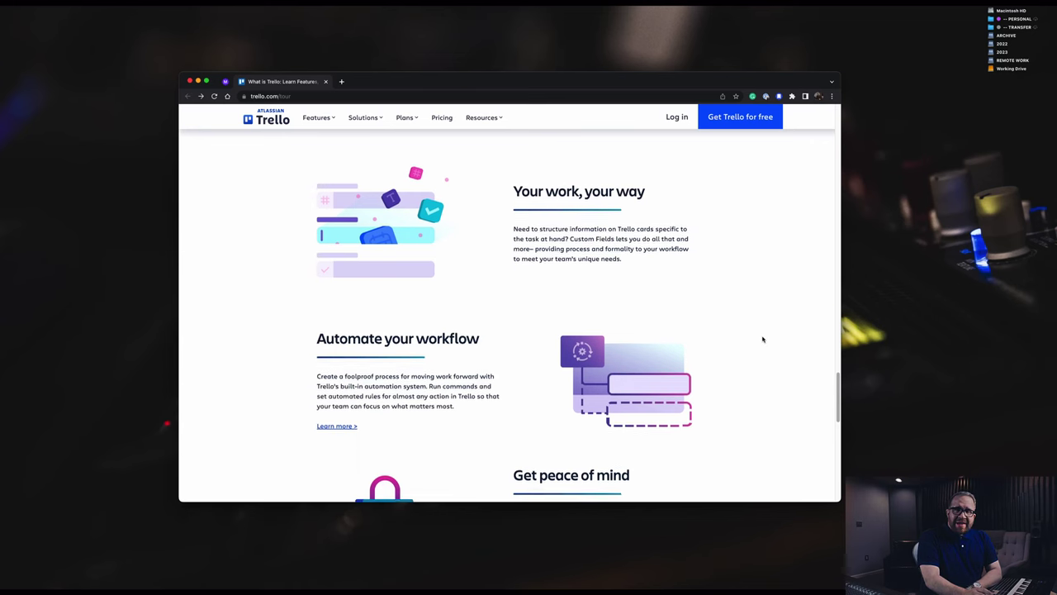
pyautogui.scroll(-2, 762, 339)
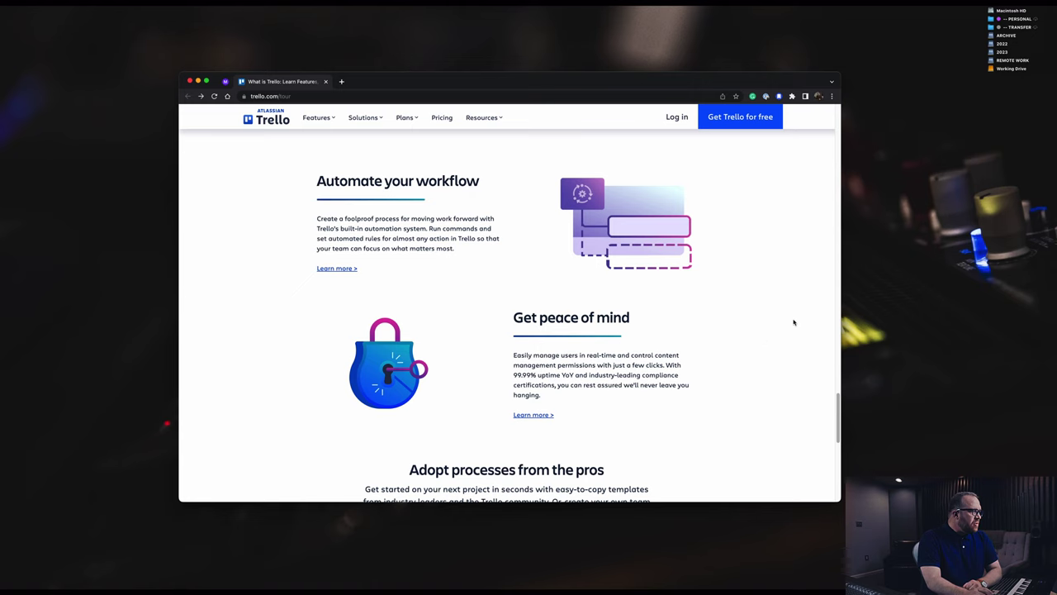
pyautogui.scroll(-5, 793, 323)
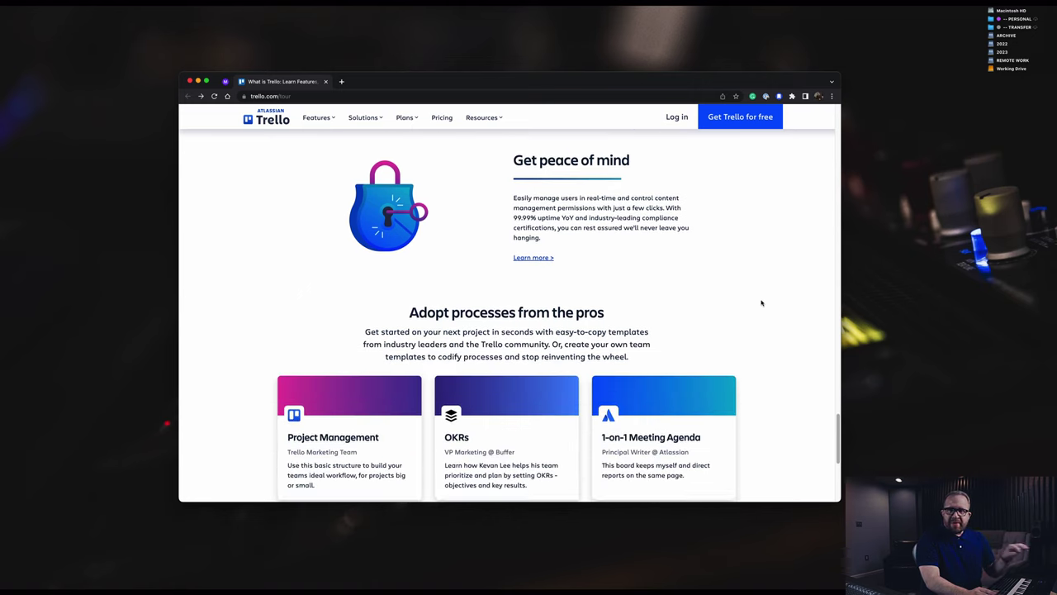
# Scroll to the bottom of the tour page past the templates, Premium trial banner and footer.
pyautogui.scroll(-5, 761, 303)
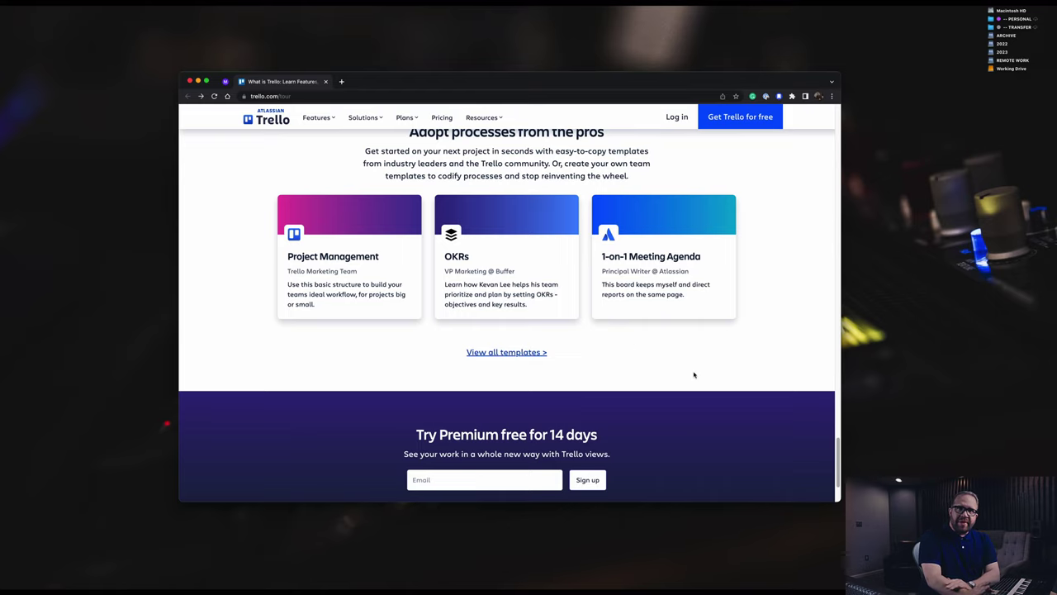
pyautogui.scroll(-3, 694, 375)
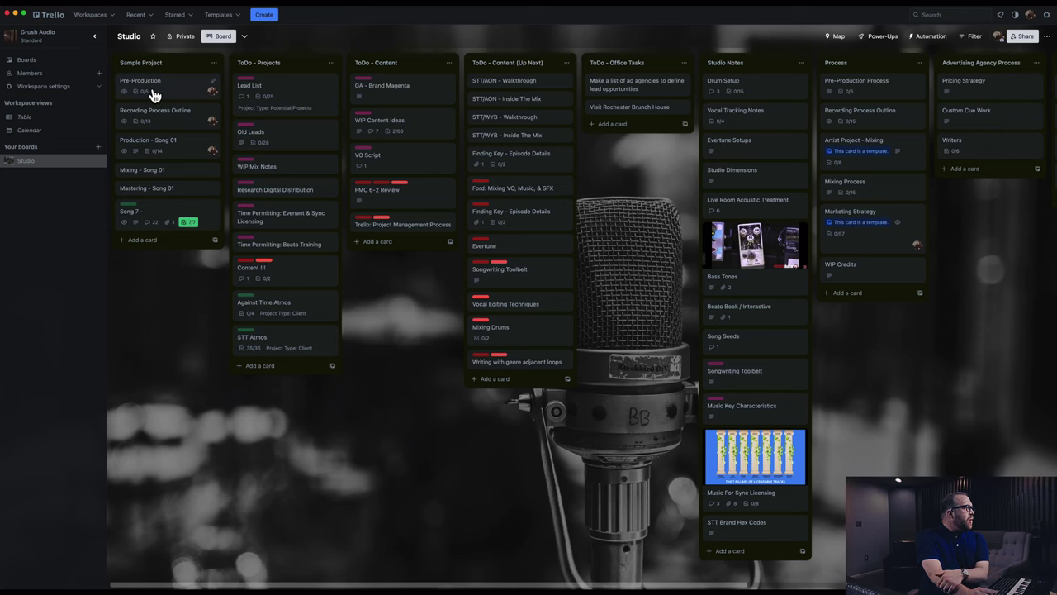
# On the Studio board, start renaming the Sample Project list title.
pyautogui.click(148, 62)
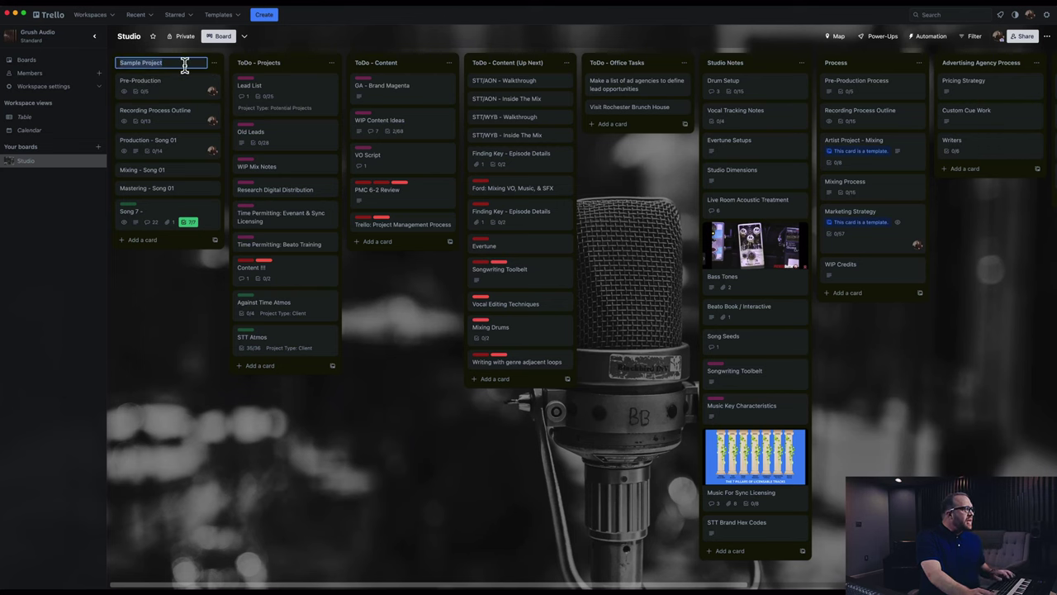
# Open the Pre-Production card's details and start editing its title.
pyautogui.click(171, 89)
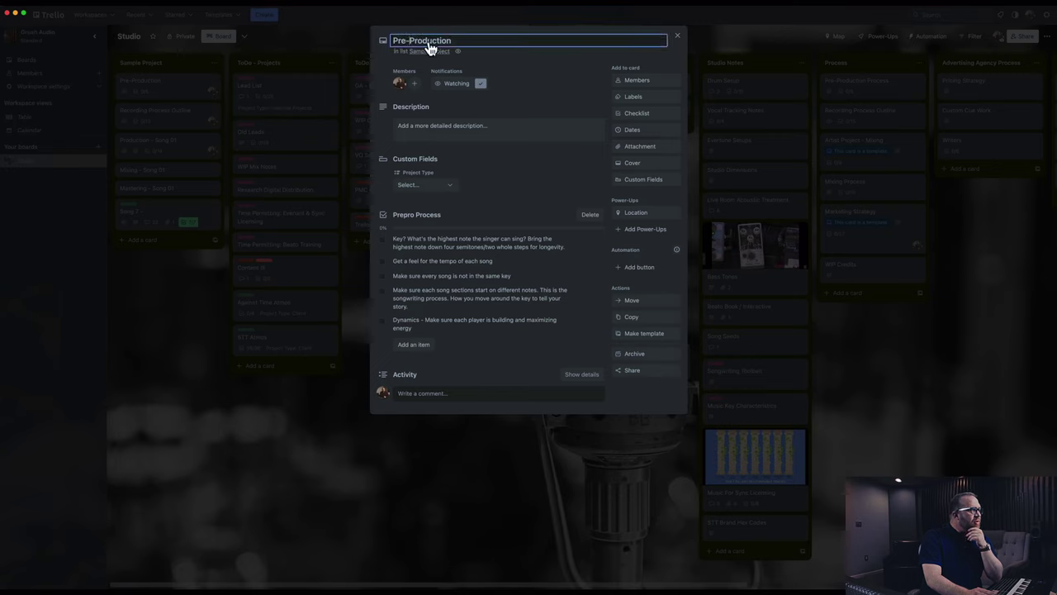
pyautogui.click(489, 65)
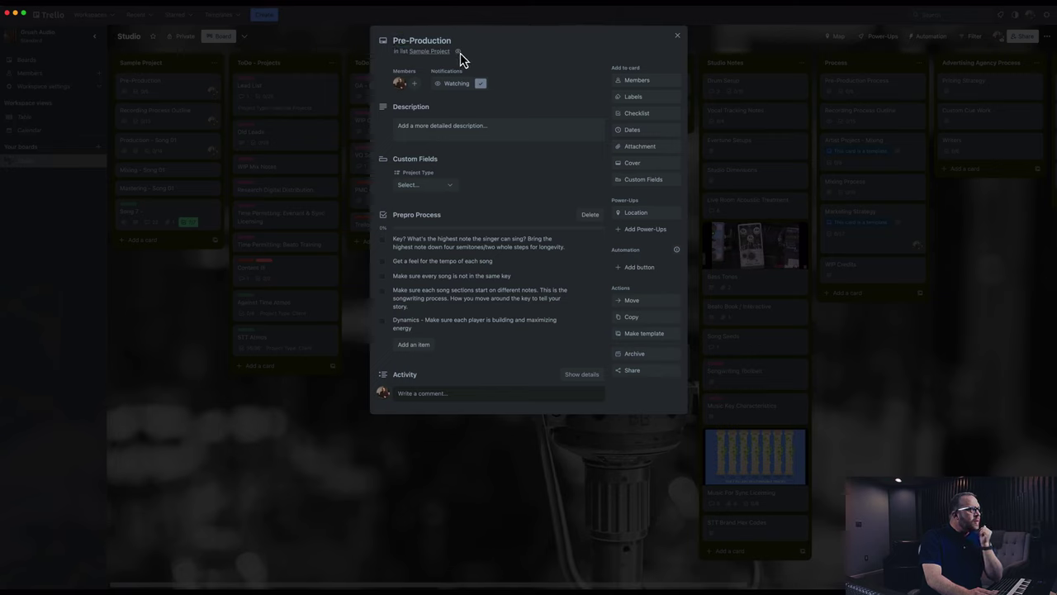
pyautogui.click(630, 80)
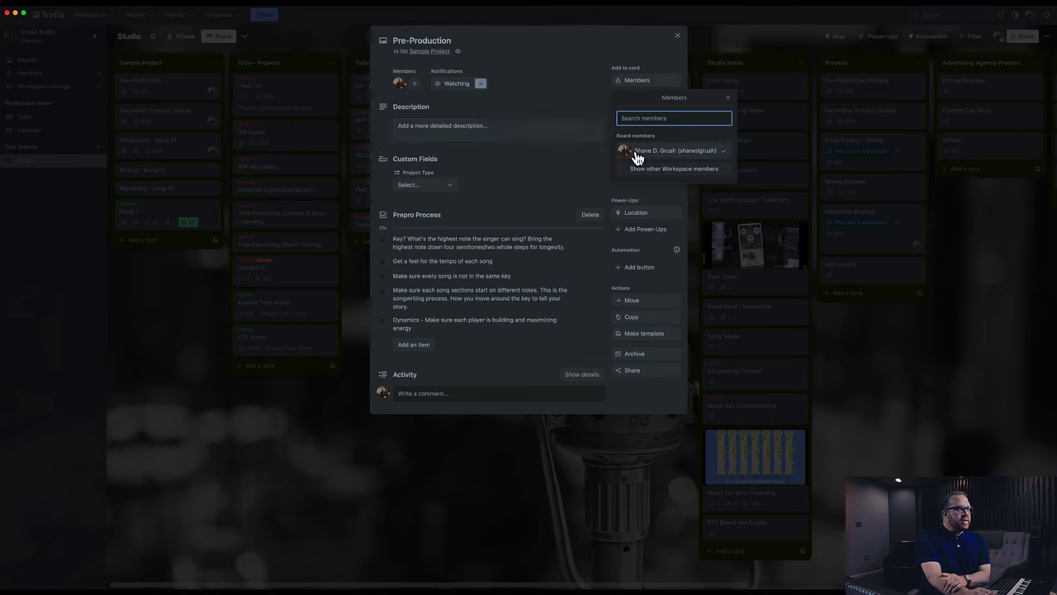
pyautogui.click(560, 94)
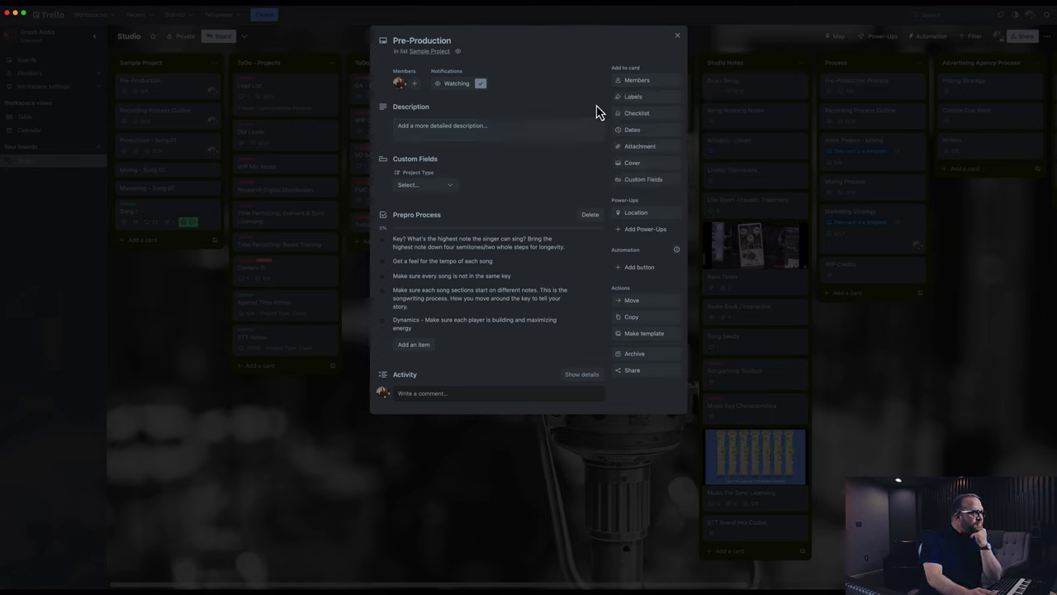
pyautogui.click(649, 98)
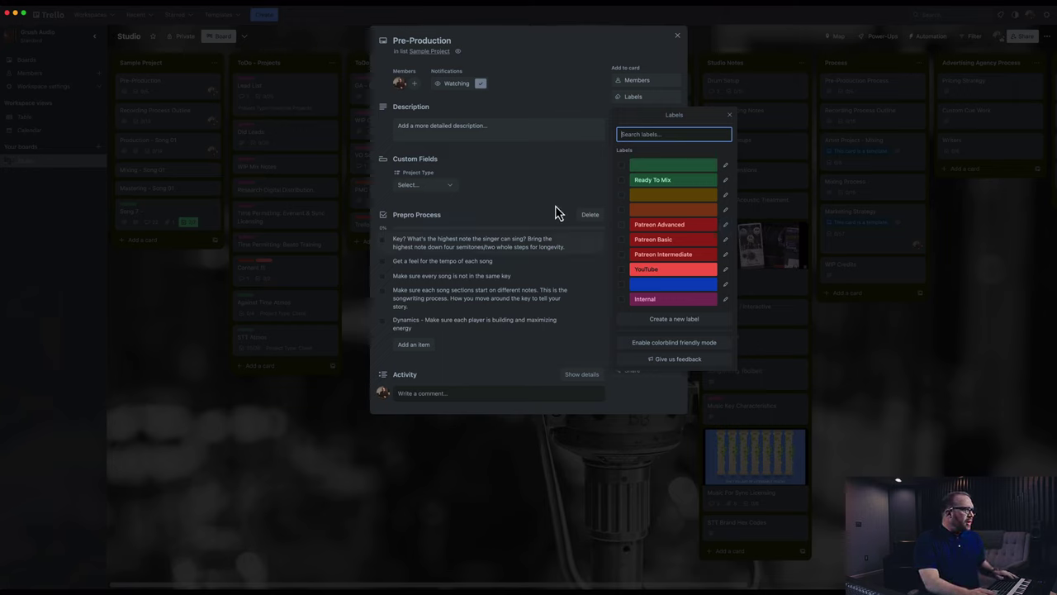
pyautogui.click(536, 170)
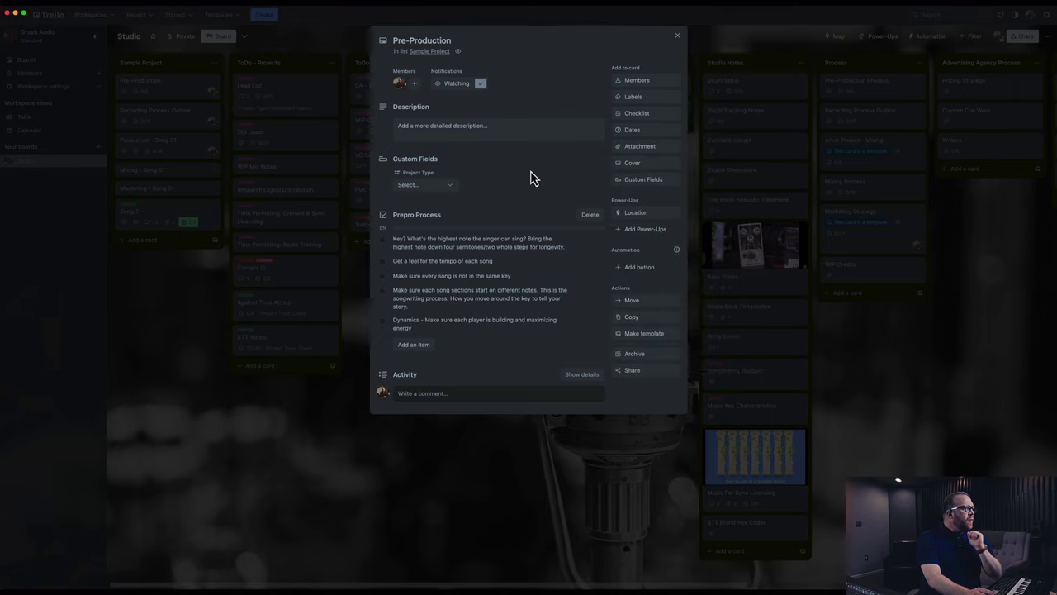
# Open and cancel the Pre-Production description editor, then view and dismiss the Project Type options.
pyautogui.click(428, 135)
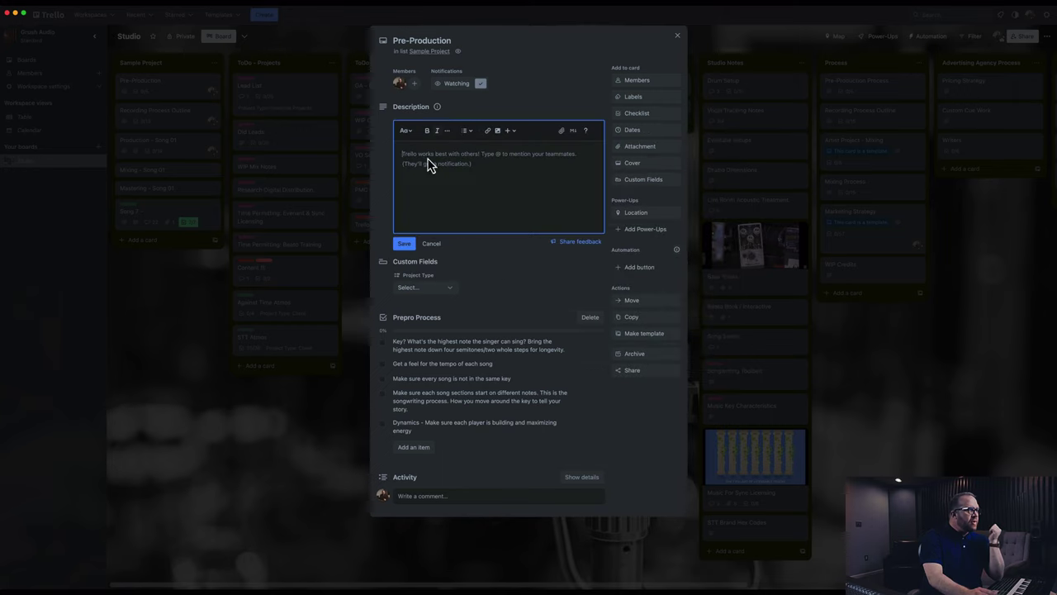
pyautogui.click(533, 266)
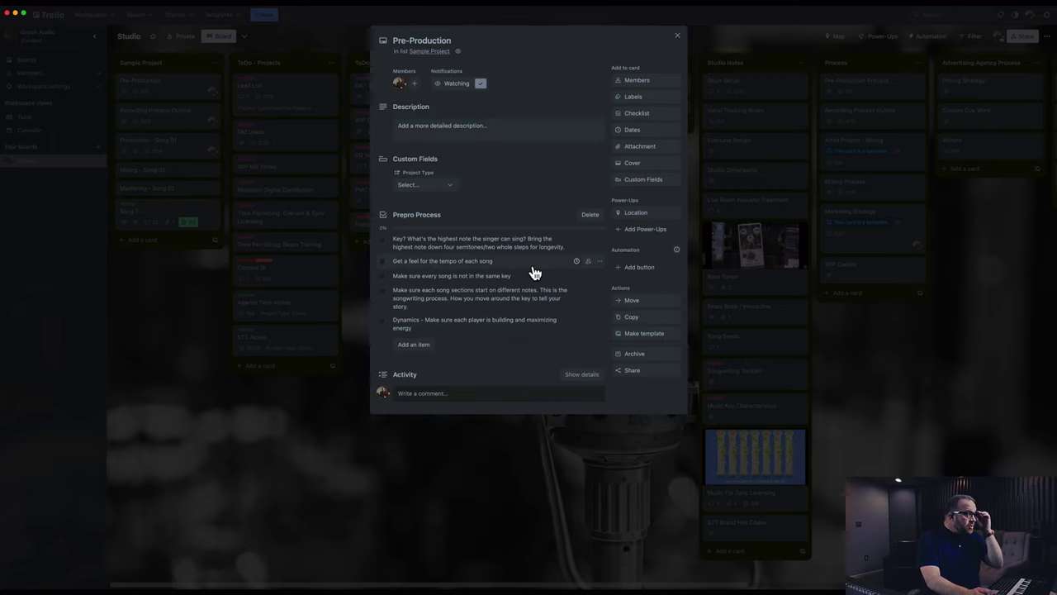
pyautogui.click(429, 187)
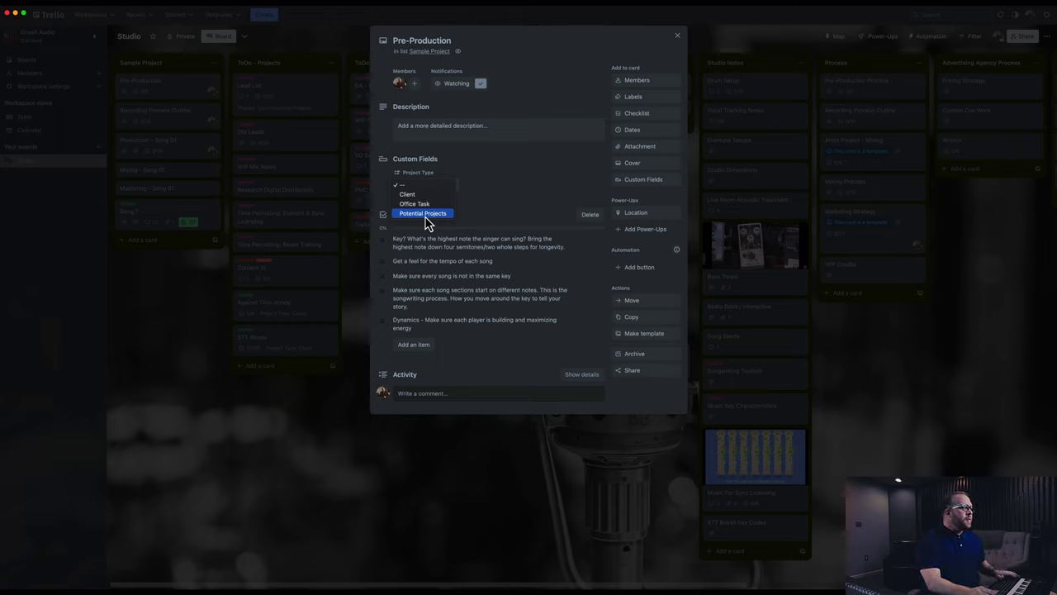
pyautogui.press('Escape')
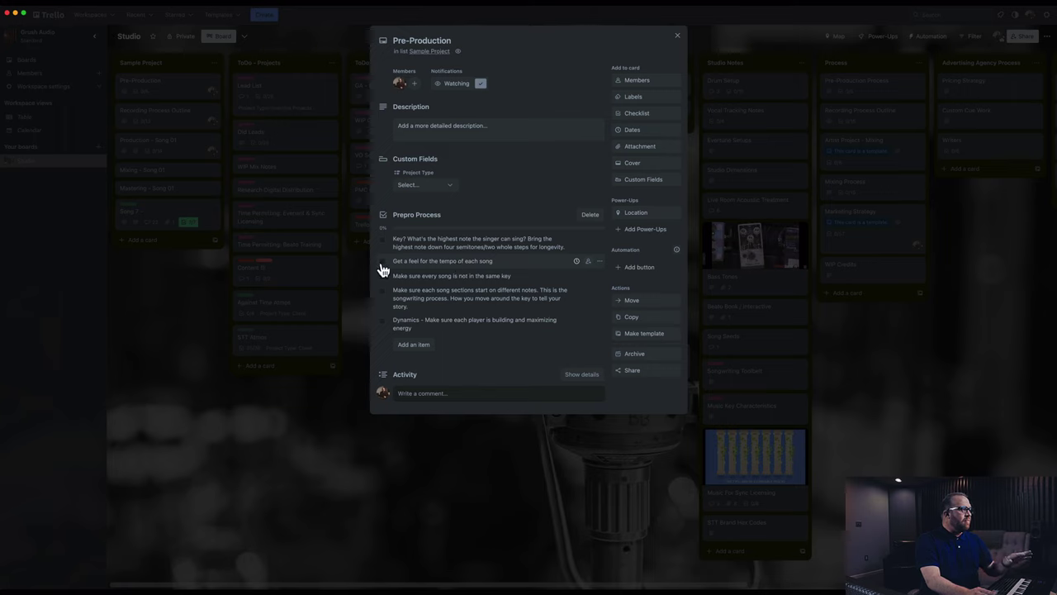
# Tick the tempo and same-key Prepro Process items, bringing progress to 40%, and close the card.
pyautogui.click(381, 262)
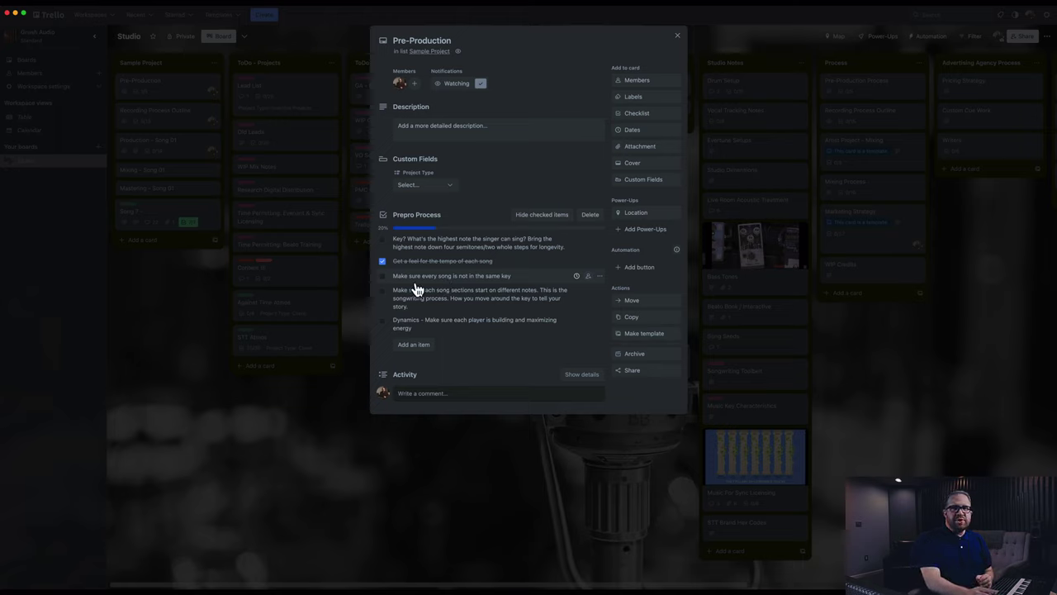
pyautogui.click(418, 277)
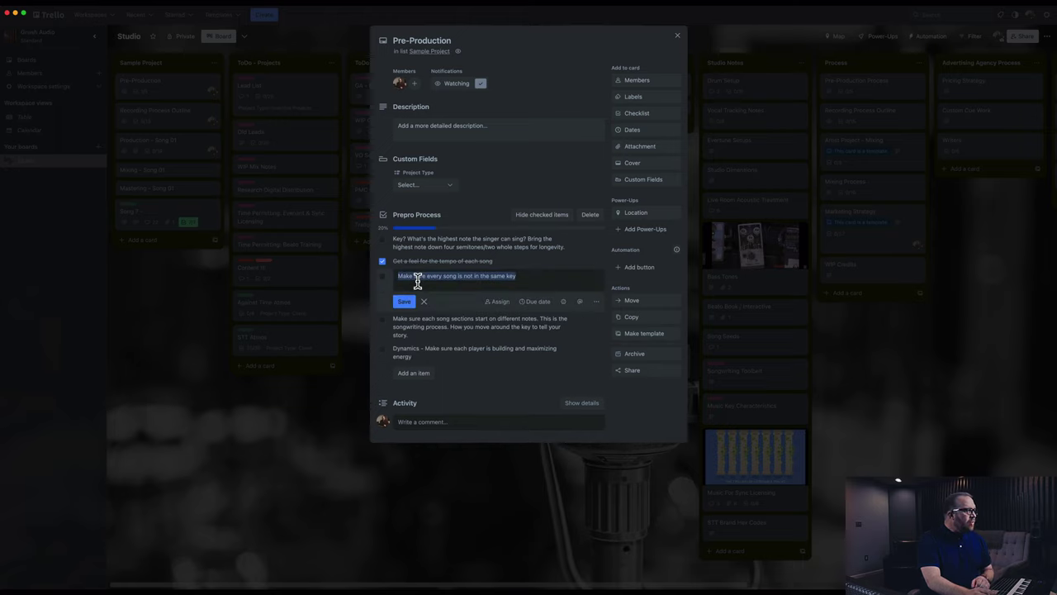
pyautogui.click(382, 278)
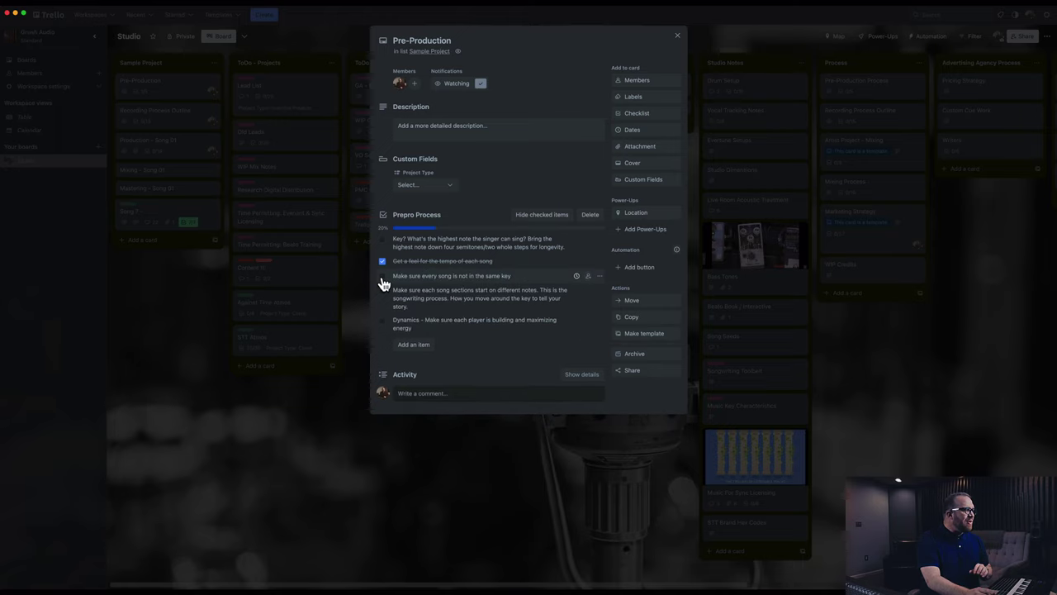
pyautogui.click(382, 277)
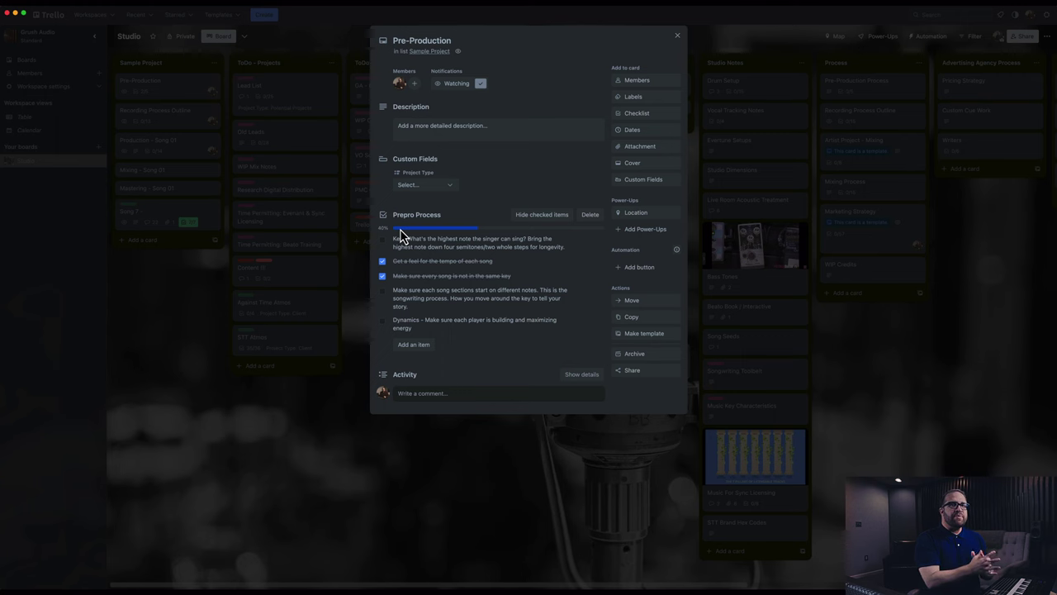
pyautogui.click(212, 302)
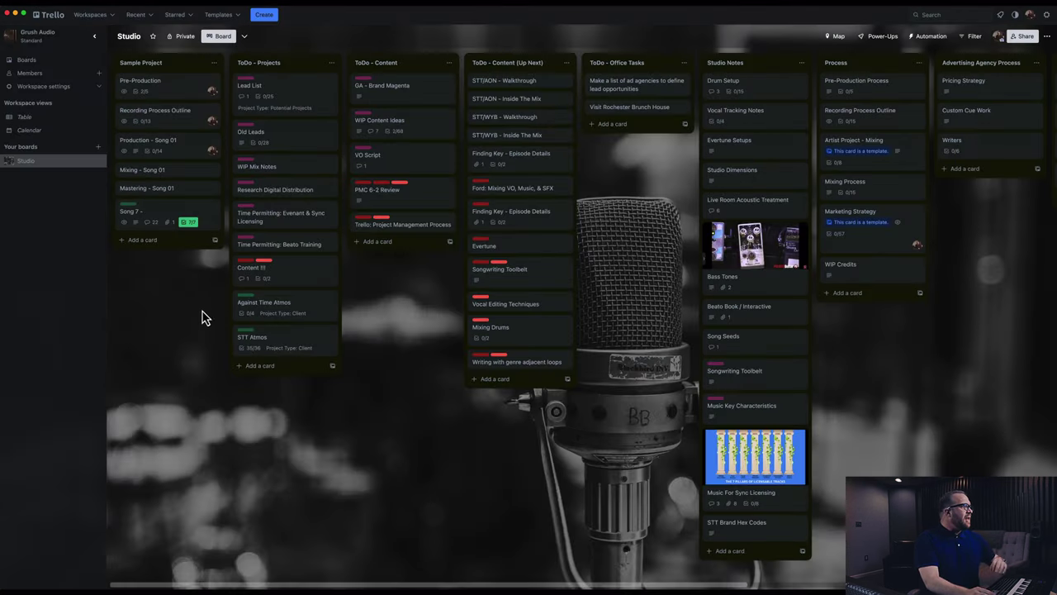
# Open the Recording Process Outline card and scroll through its Production Process Overview checklist.
pyautogui.click(167, 124)
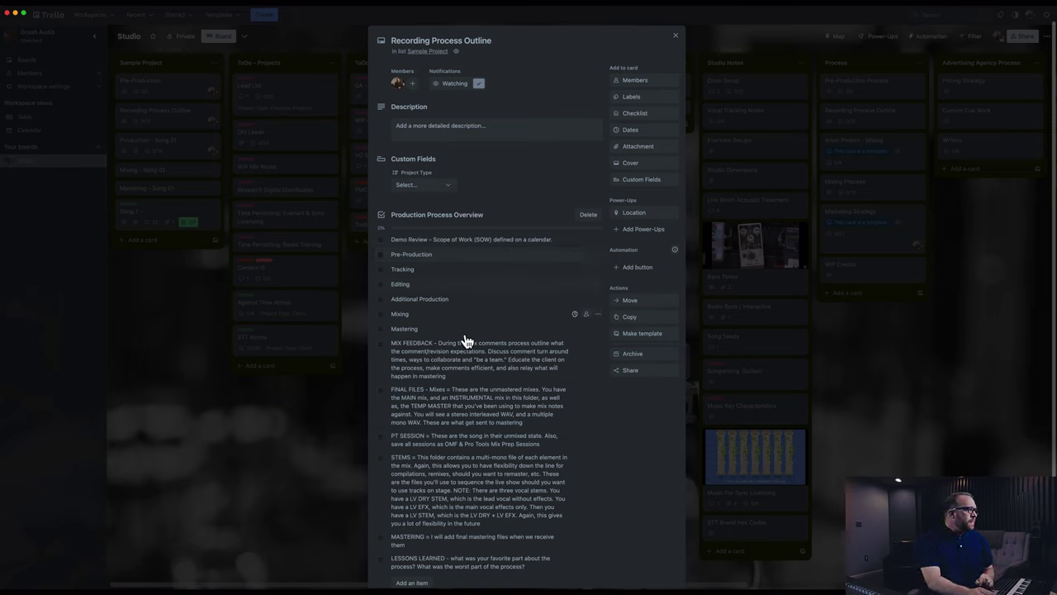
pyautogui.scroll(-1, 512, 423)
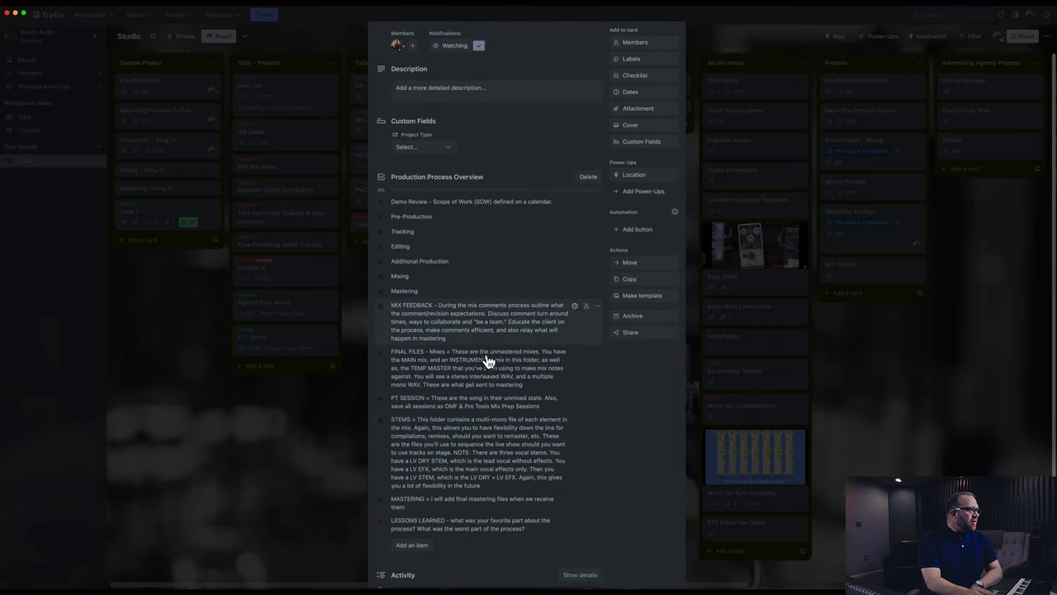
pyautogui.scroll(1, 538, 433)
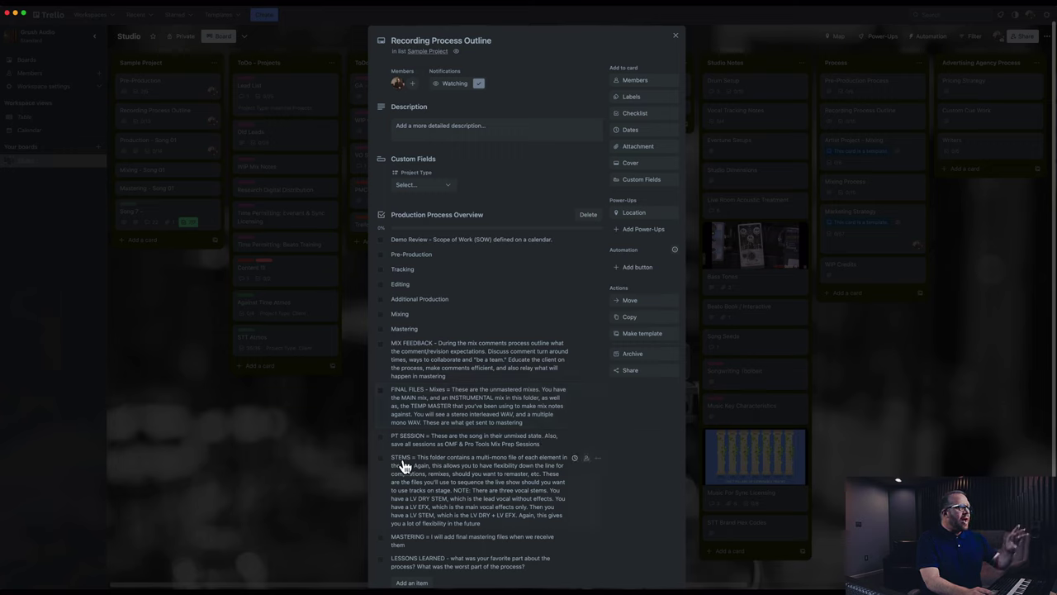
pyautogui.click(638, 238)
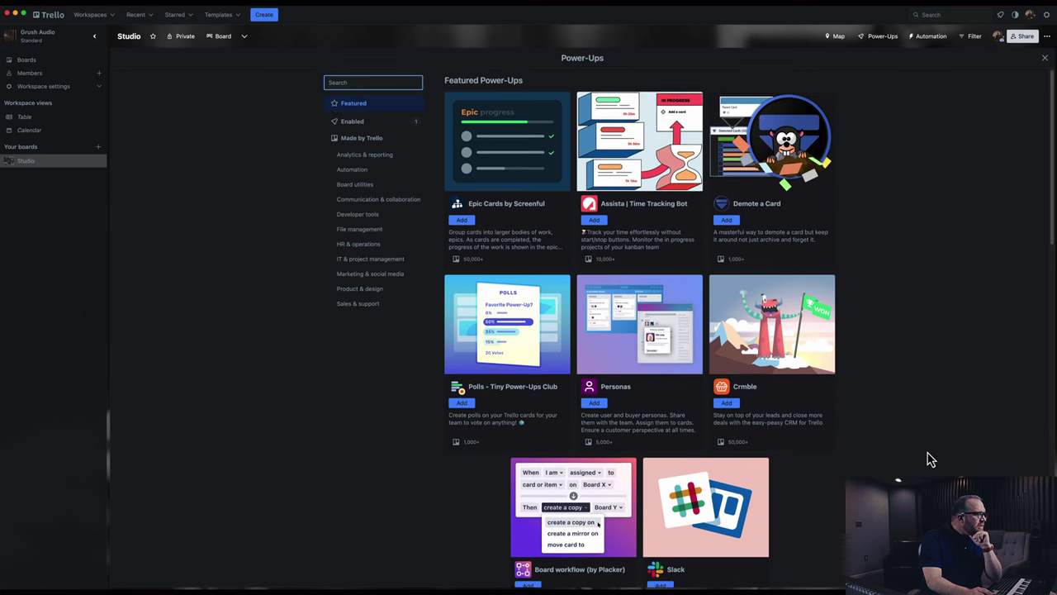
pyautogui.scroll(-3, 925, 450)
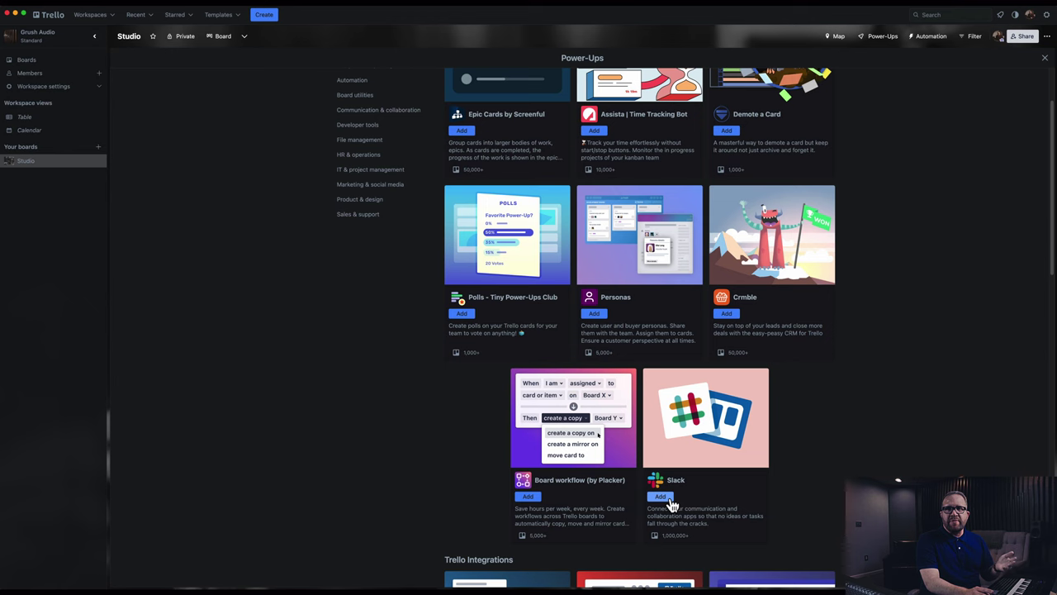
pyautogui.scroll(-5, 786, 490)
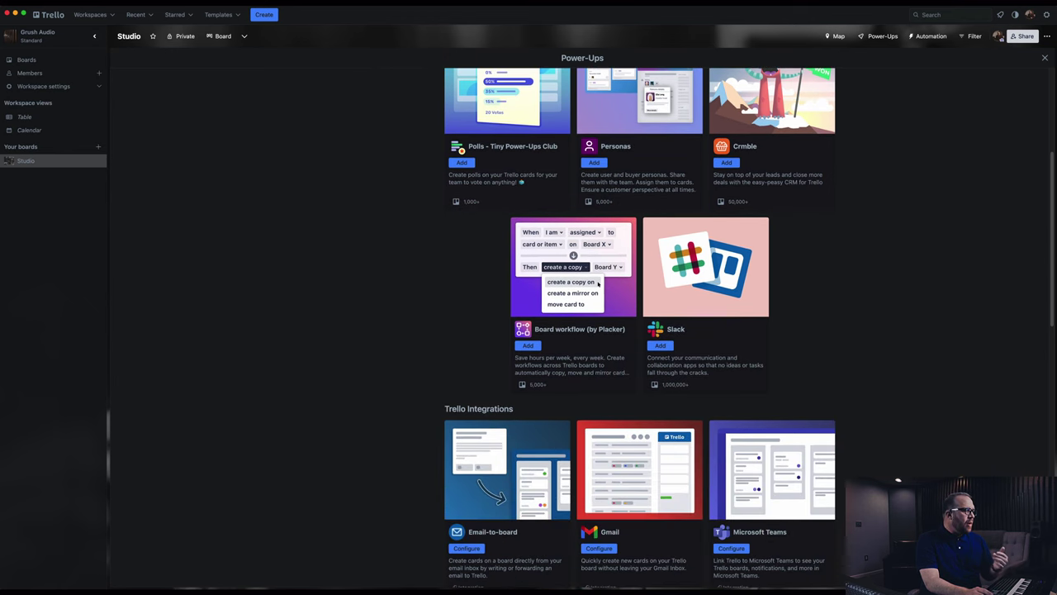
pyautogui.scroll(-2, 640, 327)
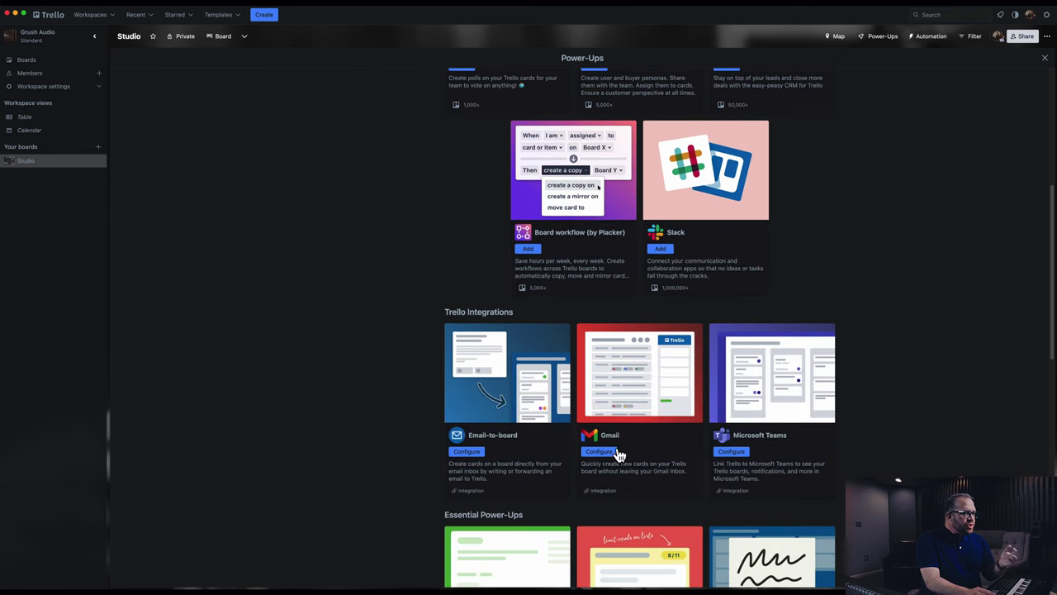
pyautogui.scroll(-3, 886, 446)
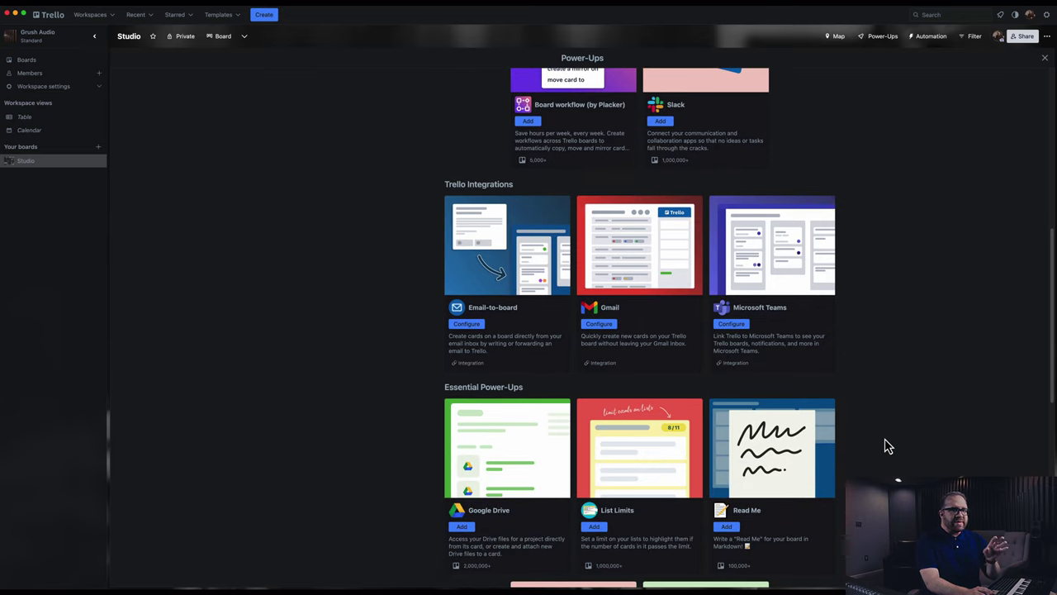
pyautogui.scroll(-2, 880, 457)
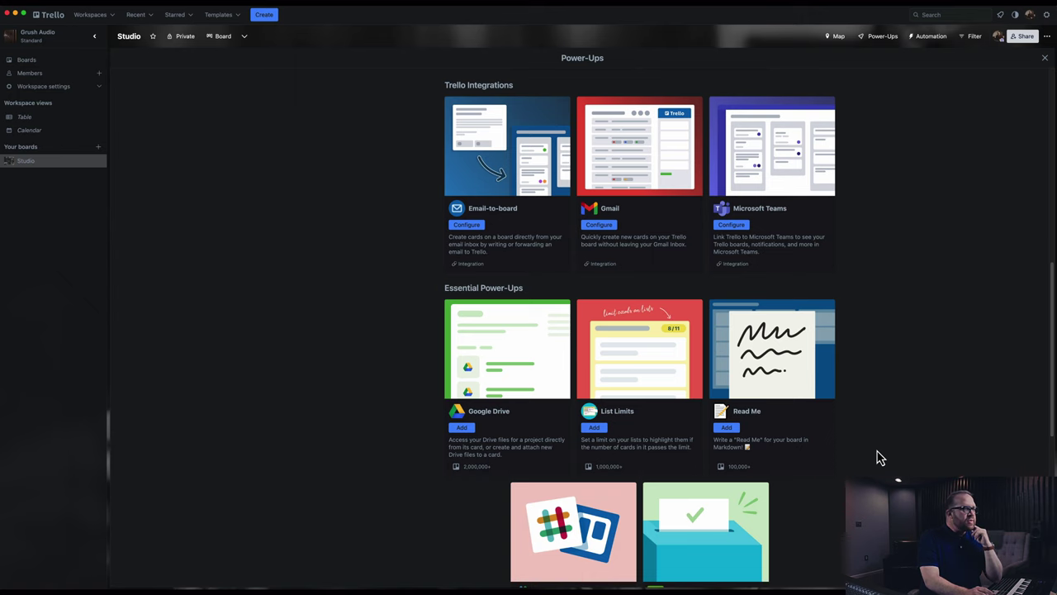
pyautogui.click(1045, 59)
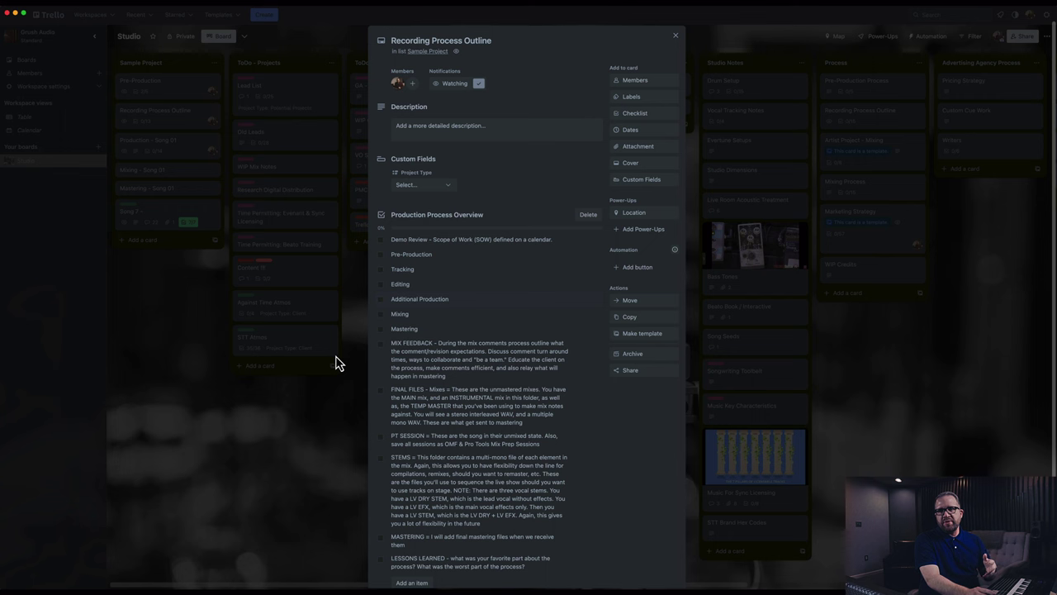
# Close Recording Process Outline, briefly open Mixing - Song 01, then open the Song 7 card.
pyautogui.click(91, 479)
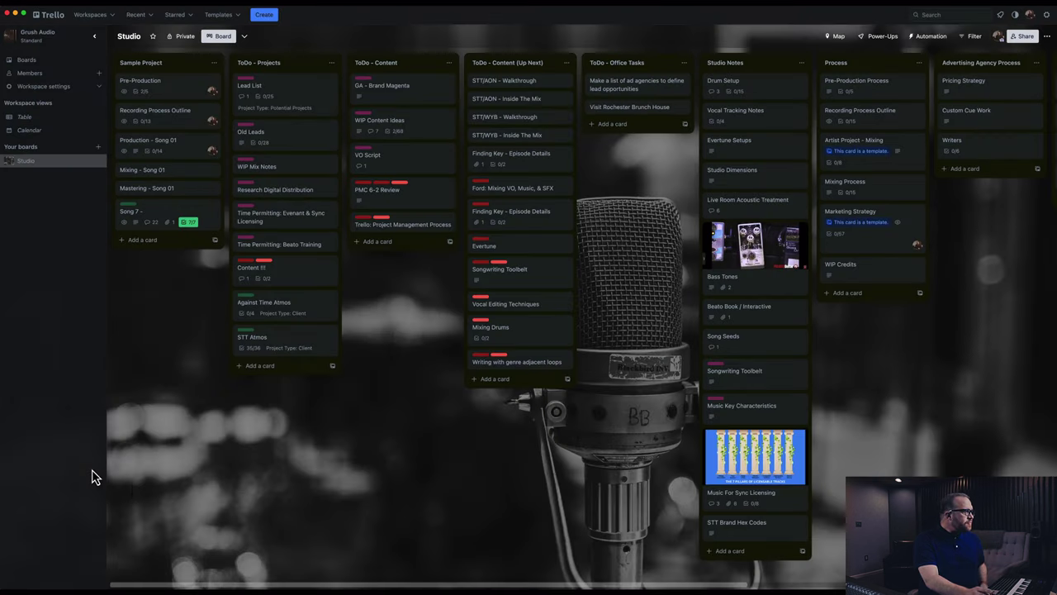
pyautogui.click(182, 176)
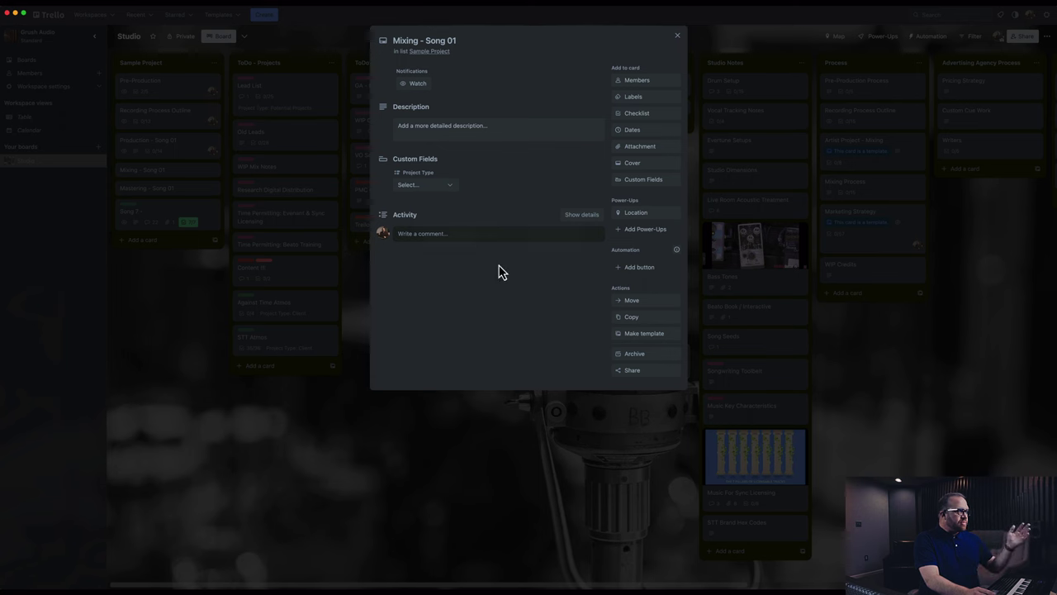
pyautogui.click(190, 345)
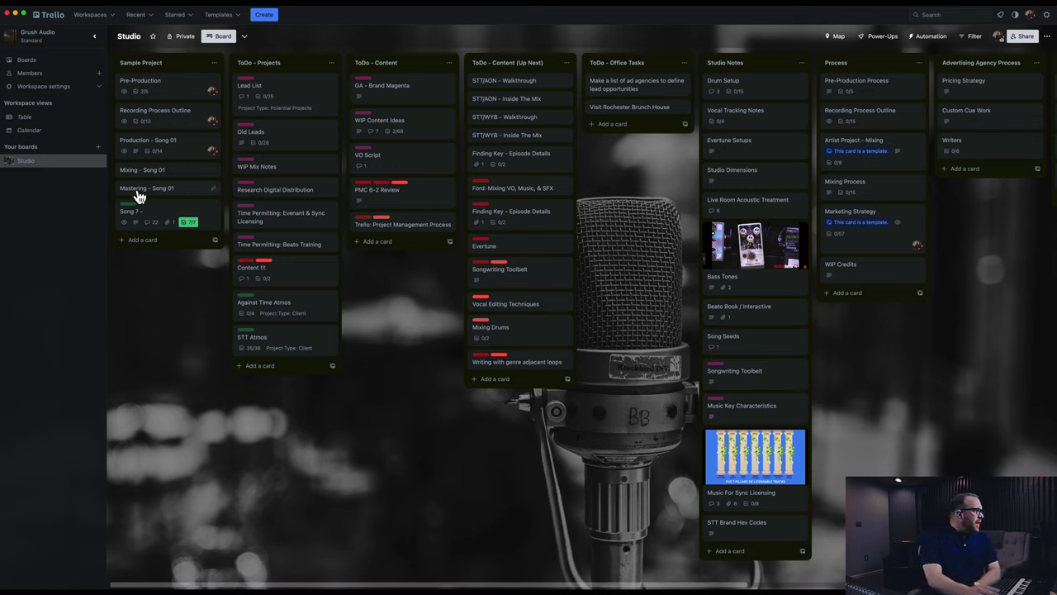
pyautogui.click(173, 216)
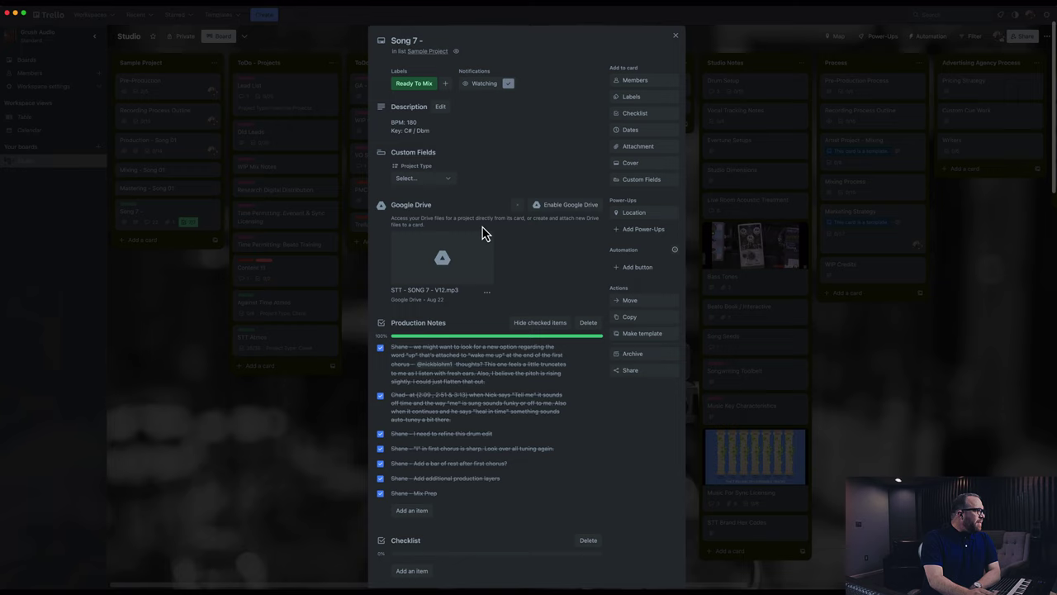